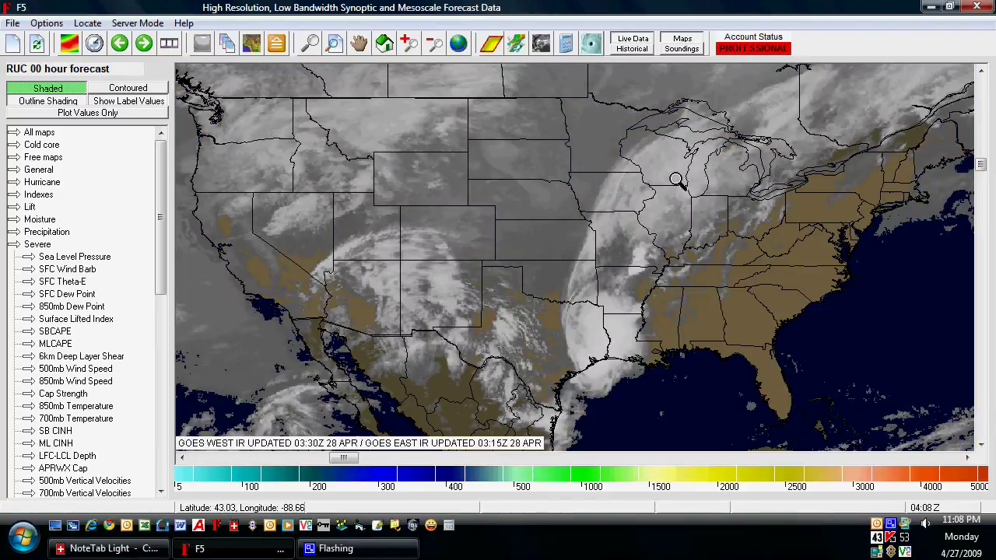
Step: Open the image-saving settings, check the available image file types with PNG selected, and cancel without saving a file
left_click(14, 24)
left_click(35, 41)
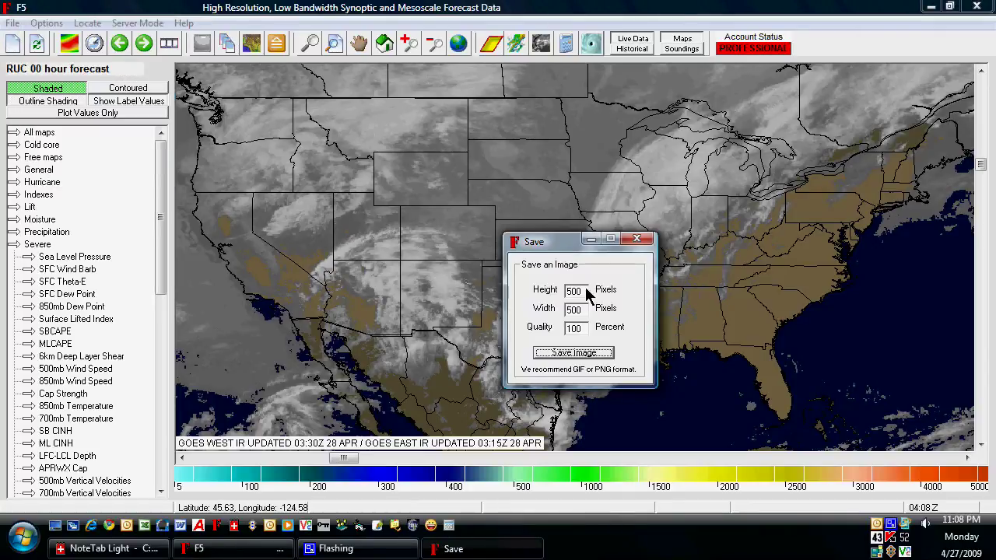
left_click(579, 333)
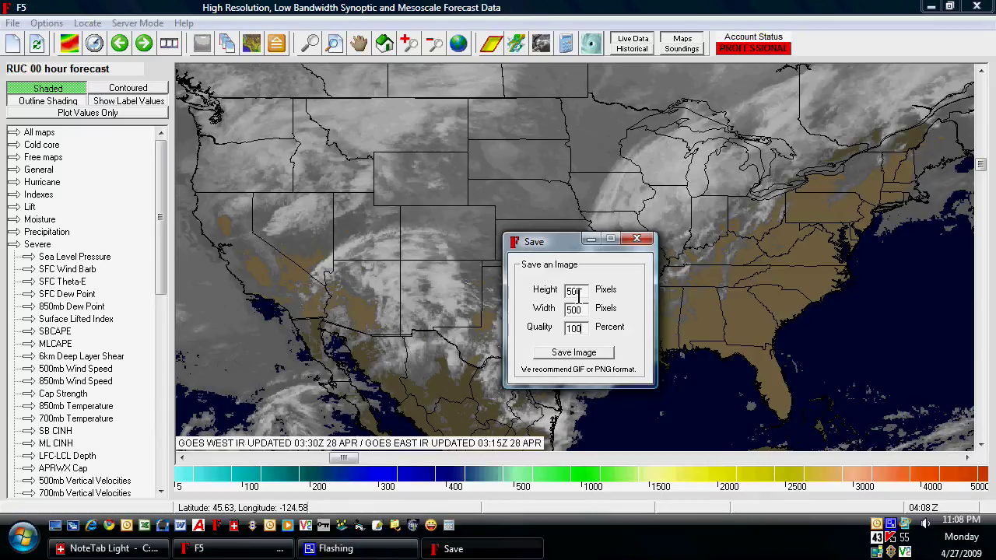
left_click(583, 355)
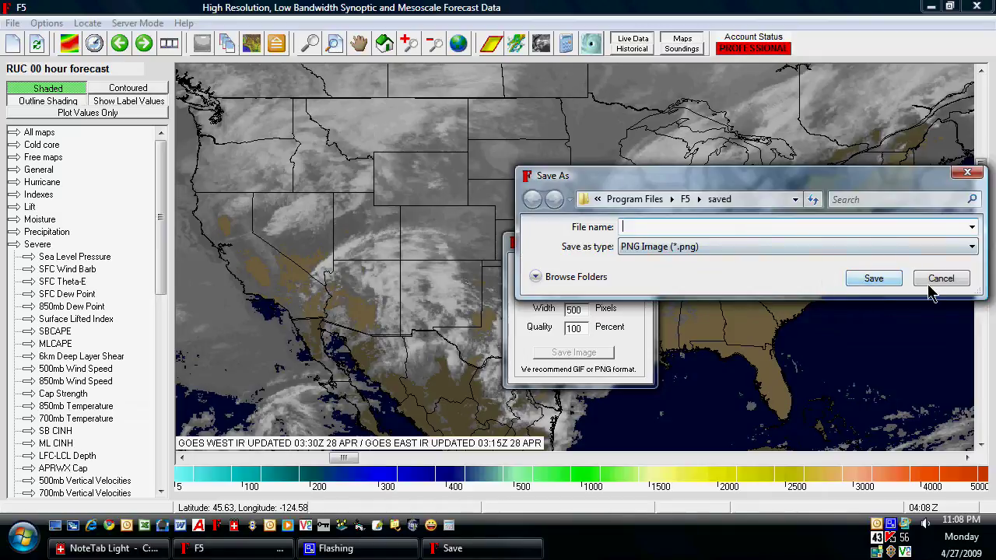
left_click(947, 246)
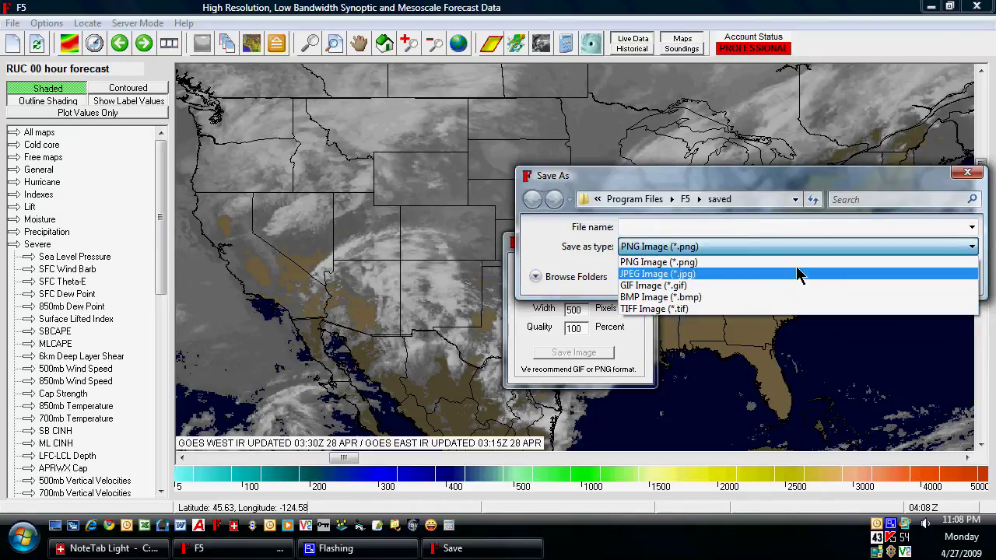
left_click(740, 263)
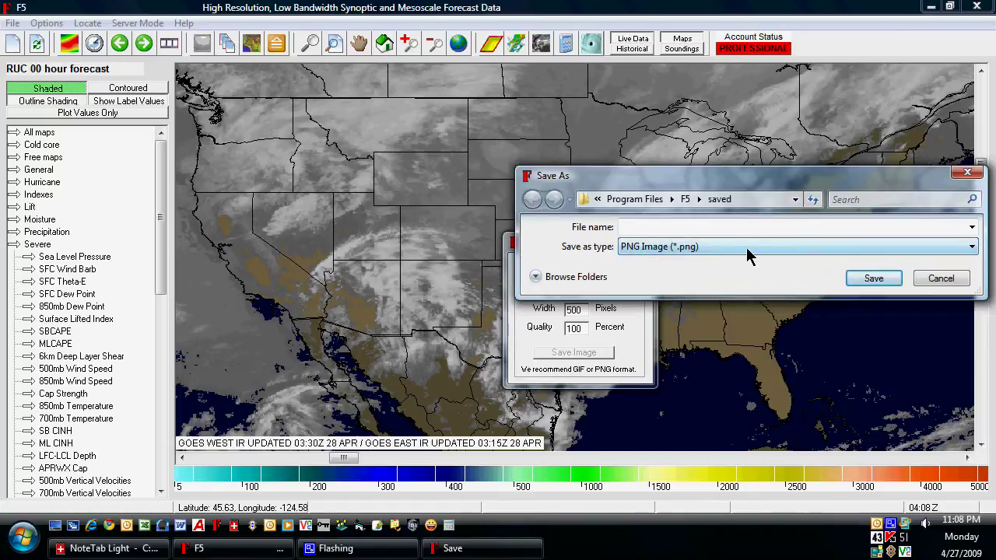
left_click(942, 279)
left_click(643, 314)
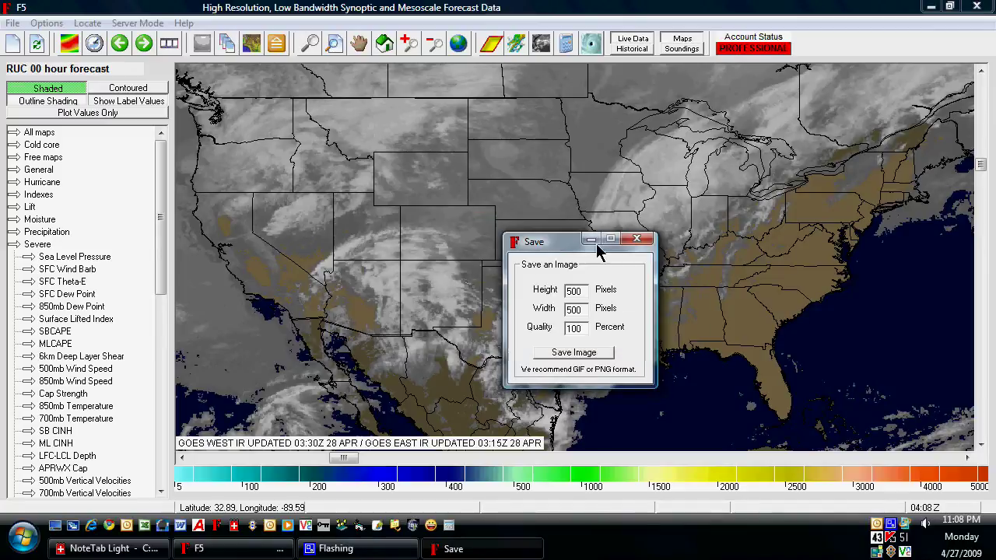
Step: Move the Save dialog off the map centre, inspect its image height and width fields, and close it
left_click_drag(561, 246, 680, 254)
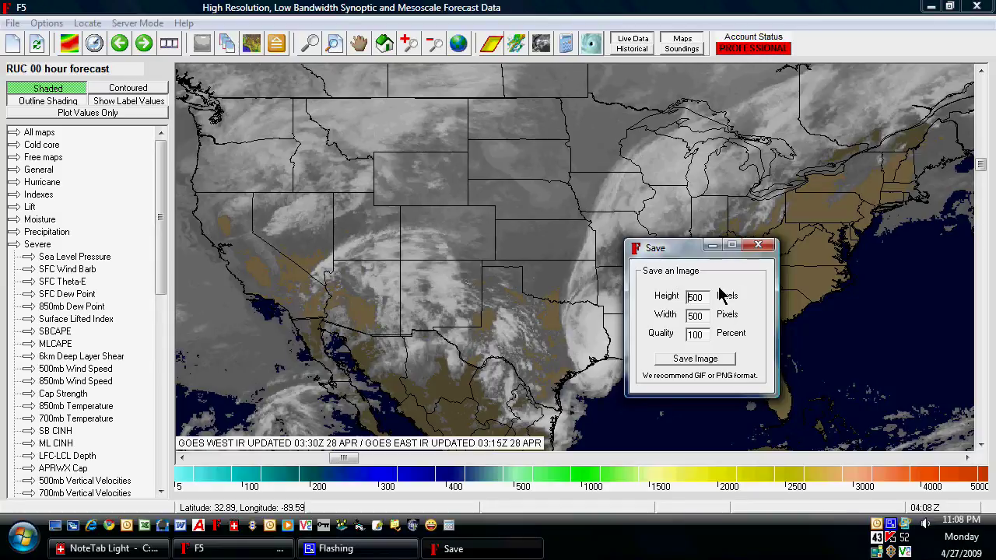
left_click_drag(674, 249, 726, 246)
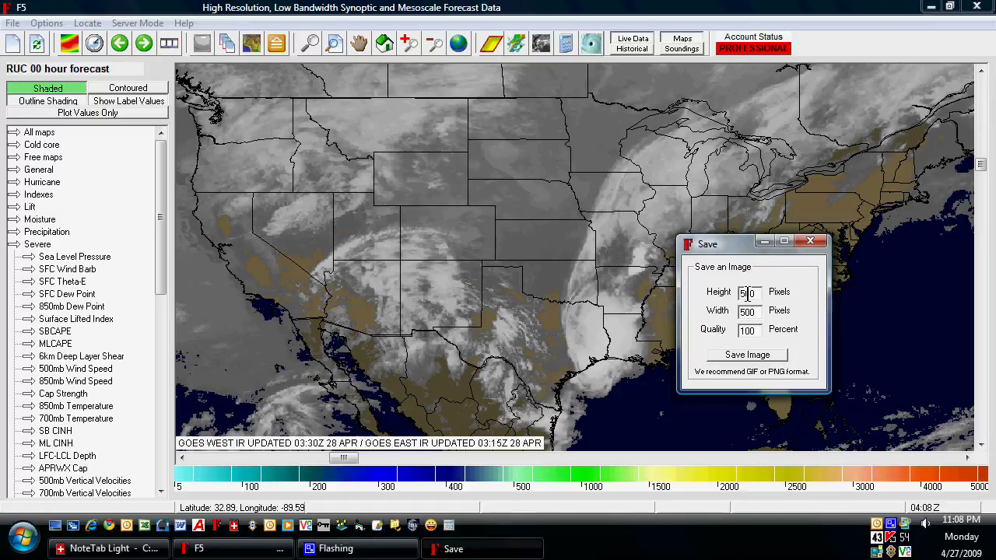
double_click(749, 294)
double_click(752, 307)
left_click(810, 241)
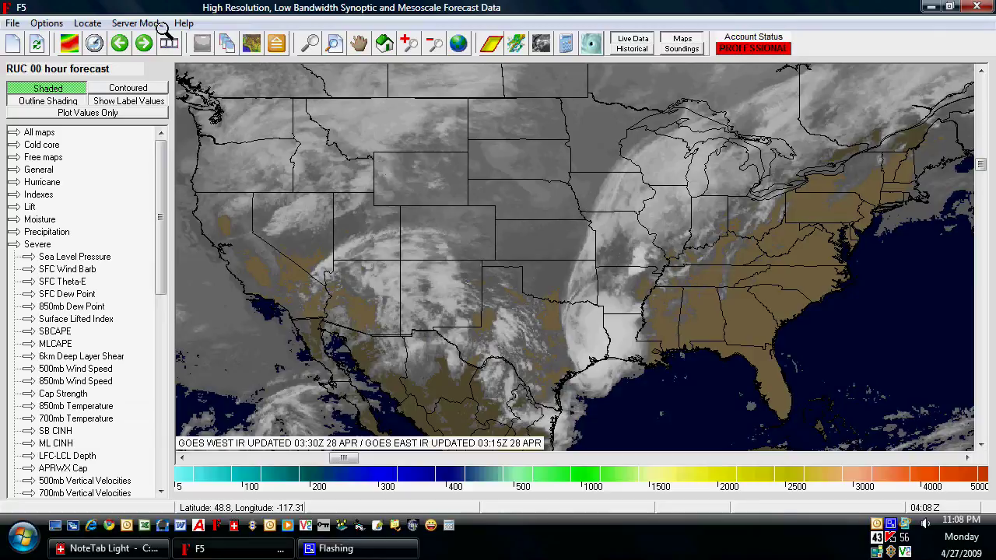
Step: Locate Redwood, MN on the satellite map
left_click(88, 23)
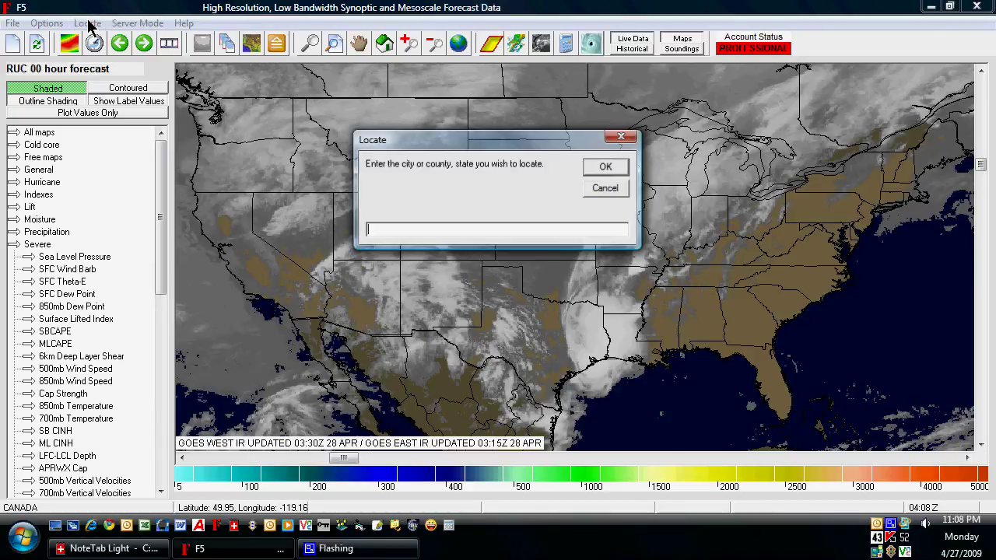
left_click_drag(419, 142, 575, 291)
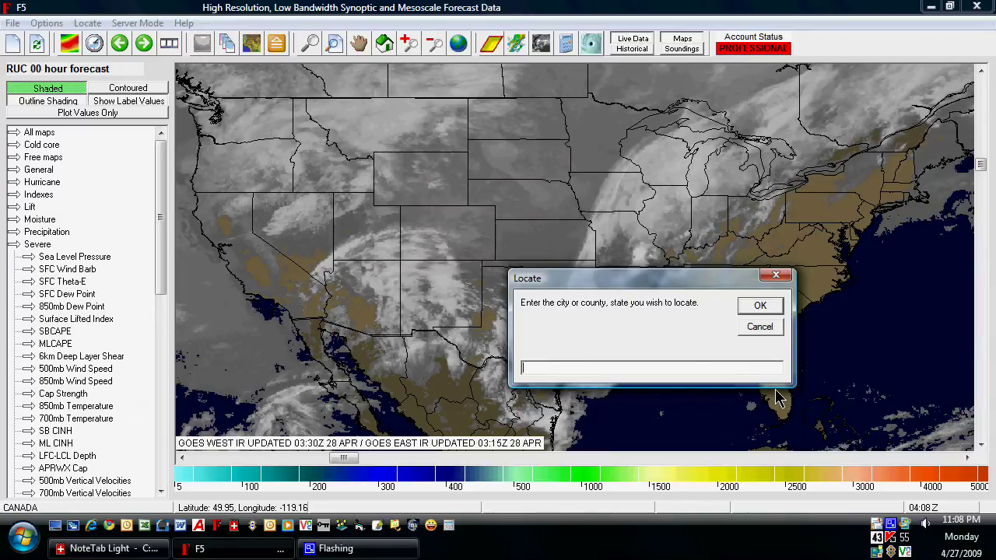
type("Redwood, MN")
key("Return")
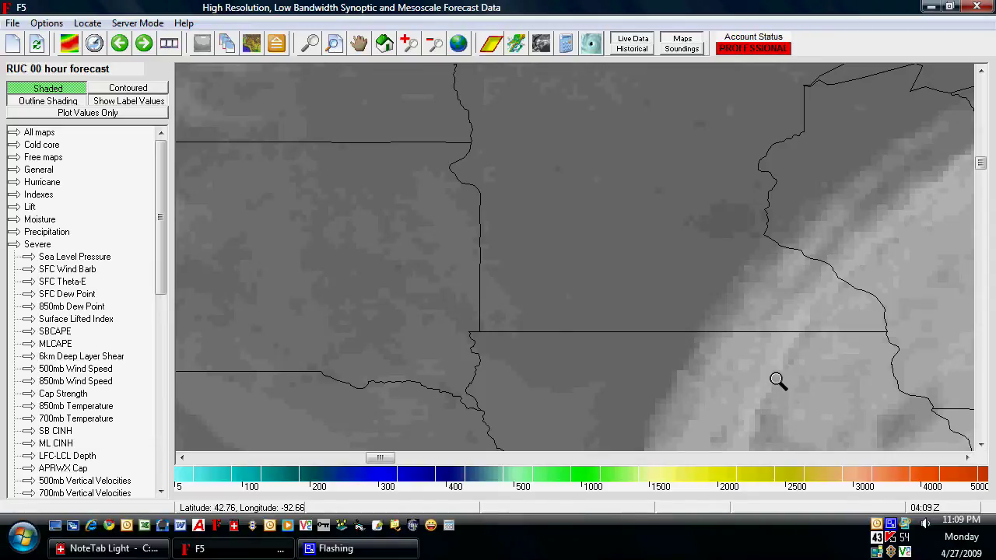
Step: Shift the map to northern Minnesota and locate Aitkin, MN
left_click(664, 216)
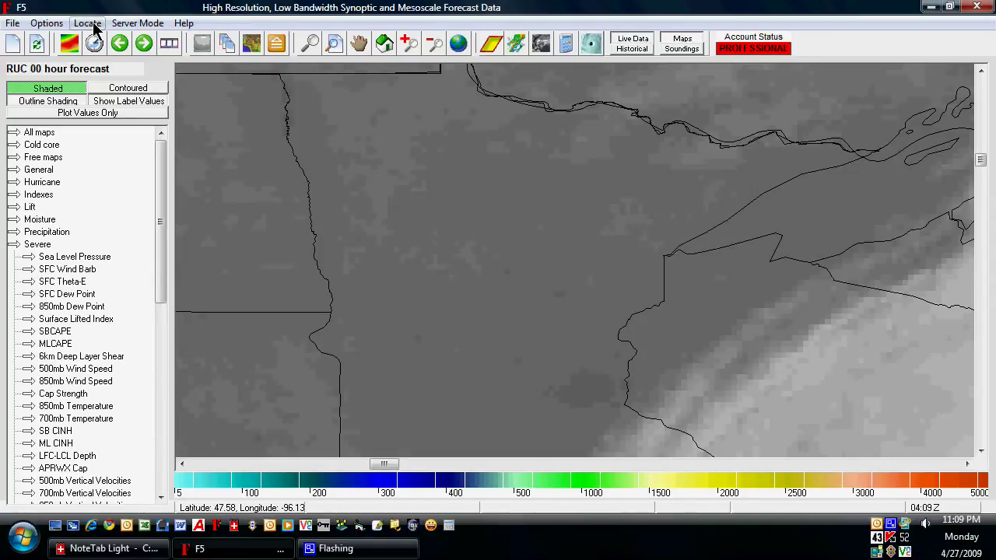
left_click(87, 24)
left_click_drag(498, 145, 588, 340)
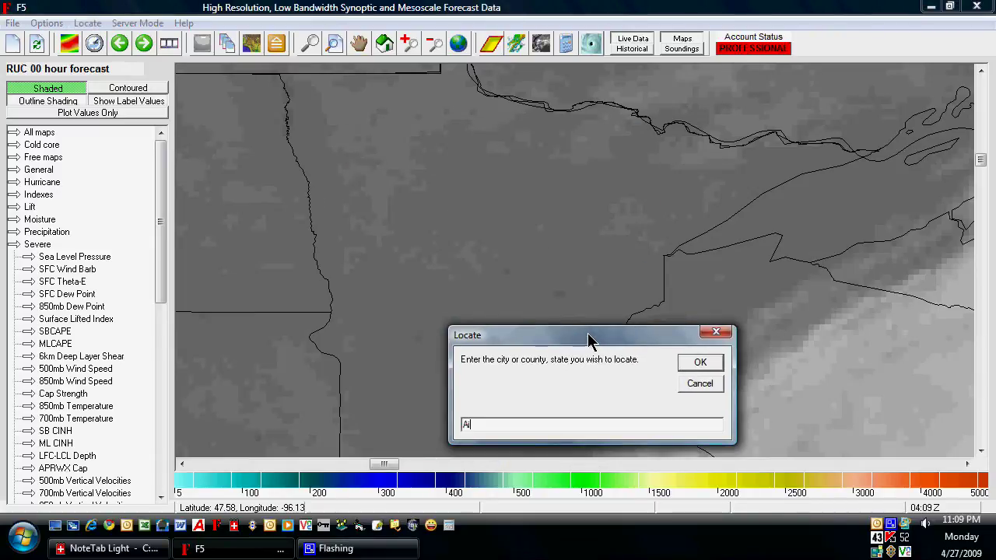
type("Aitkin, MN")
key("Return")
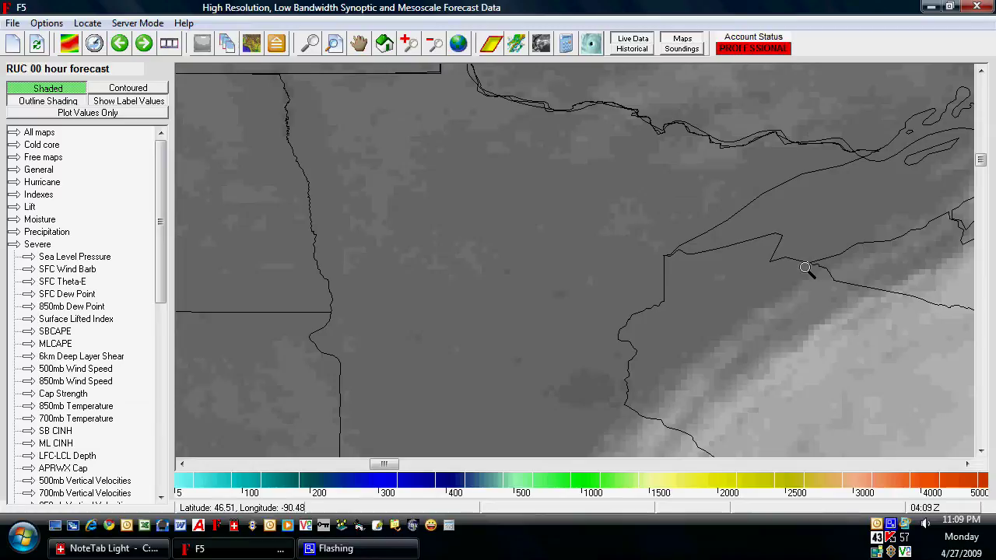
Step: Locate a place in eastern Texas on the satellite map
left_click(87, 24)
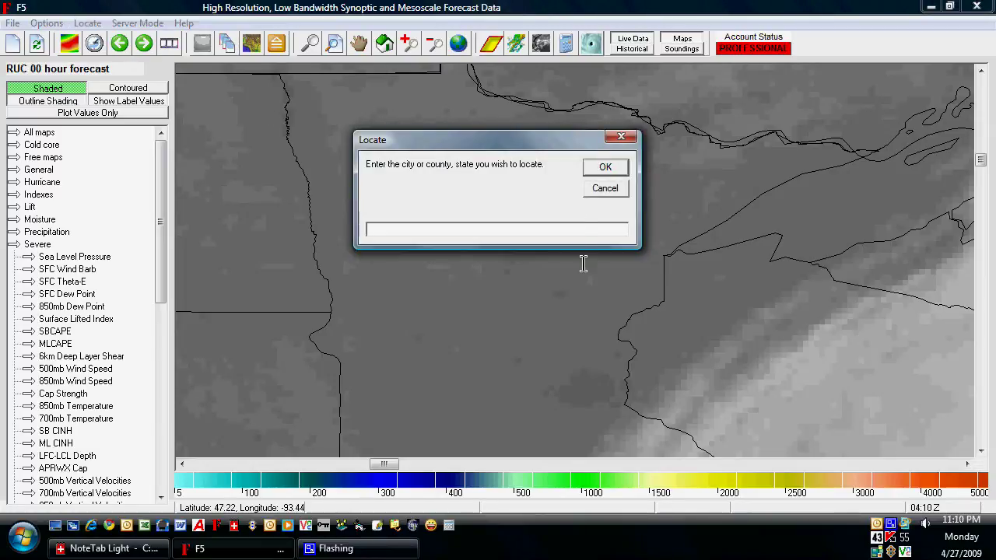
key("Return")
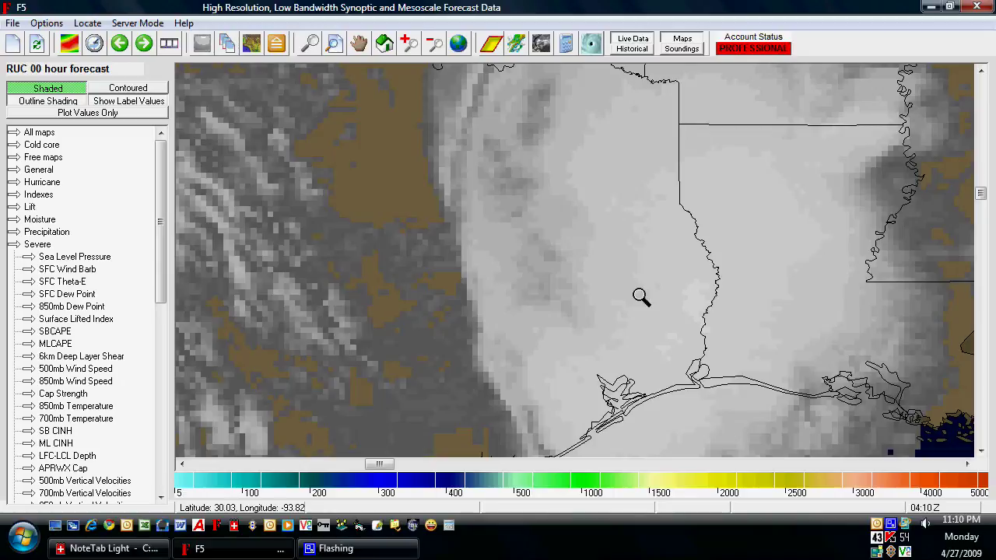
Step: Open the map options and load the settings for the Current Temperature map
left_click(47, 24)
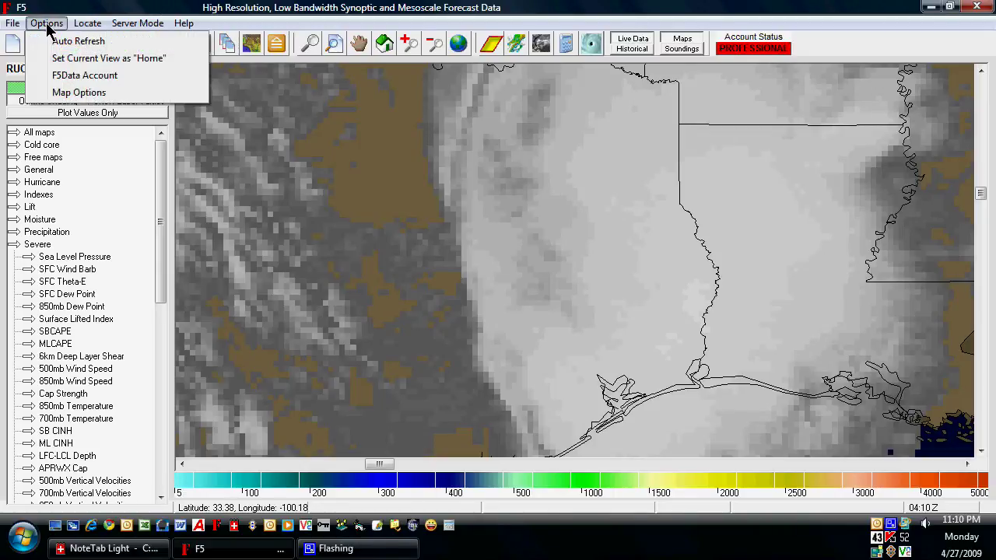
left_click(79, 92)
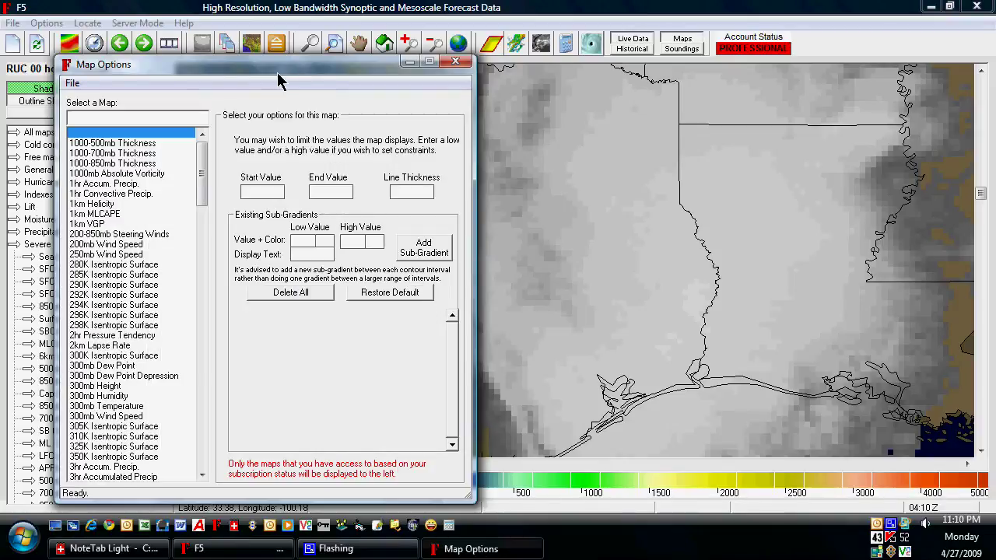
left_click_drag(278, 72, 621, 37)
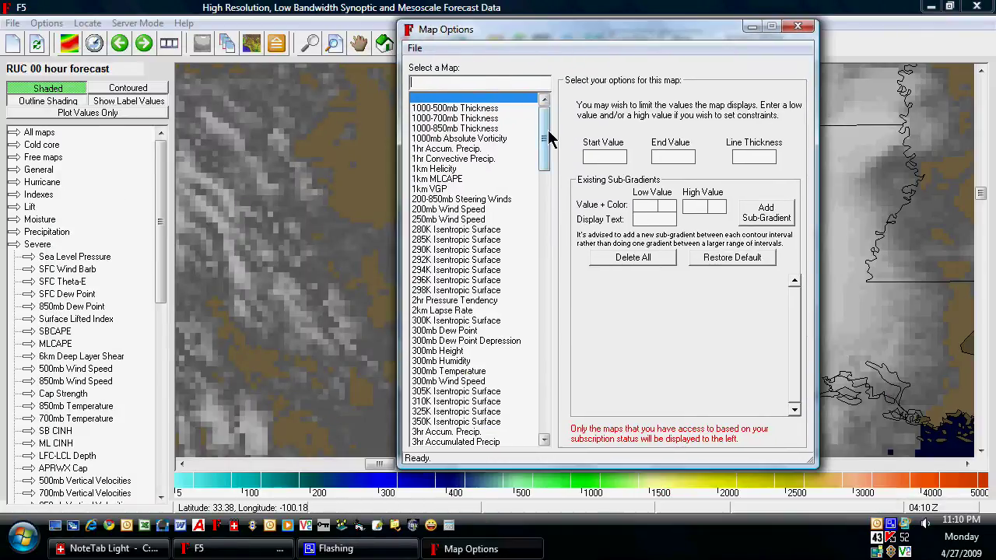
left_click_drag(548, 137, 467, 336)
left_click(467, 336)
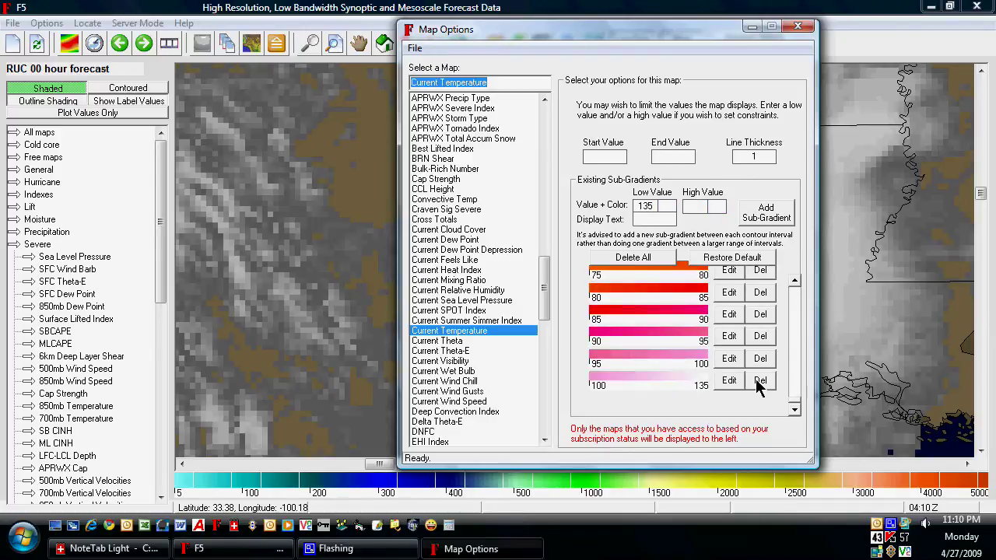
Step: Edit the 80–85 sub-gradient of Current Temperature, entering low value 80 and high value 85, and add it back
left_click(730, 294)
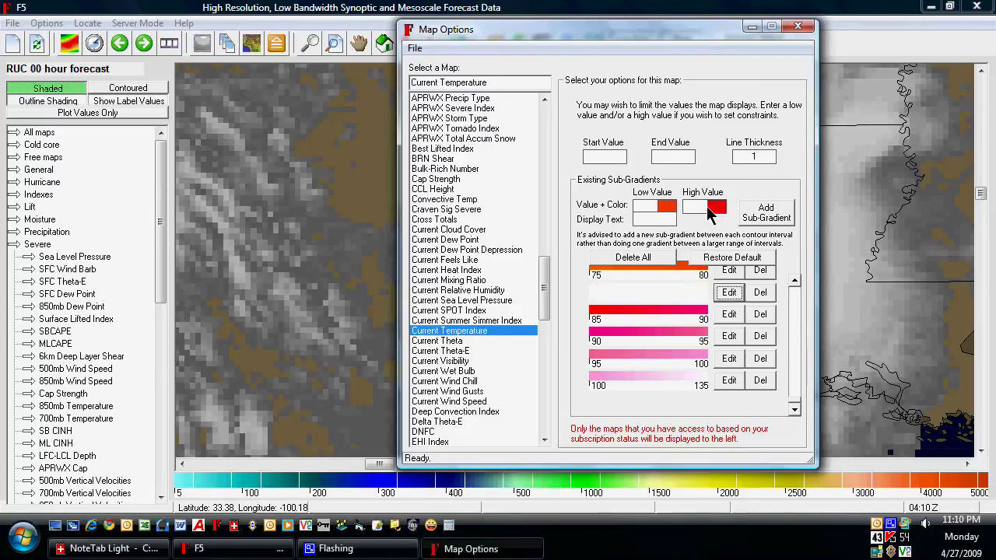
left_click(652, 205)
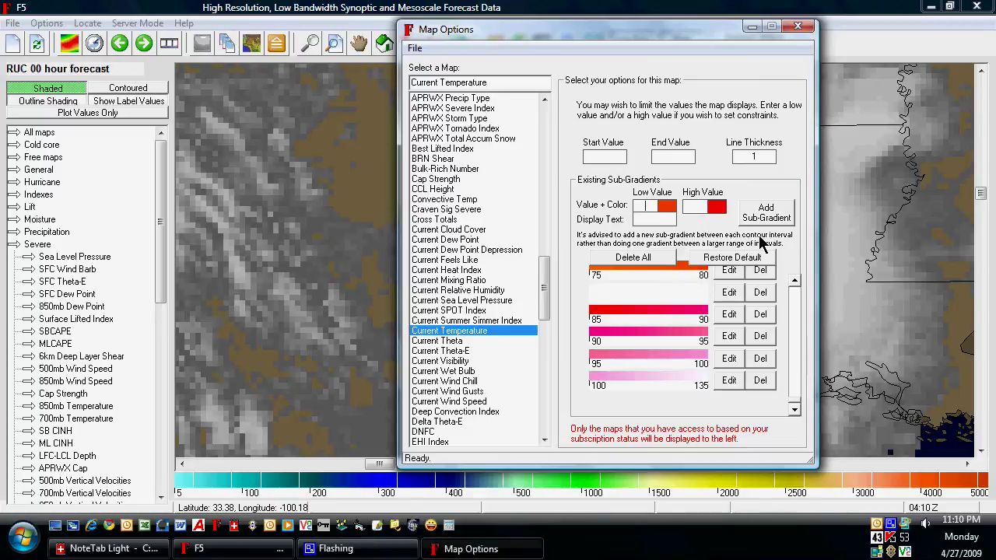
type("80")
left_click(697, 206)
type("85")
left_click(767, 214)
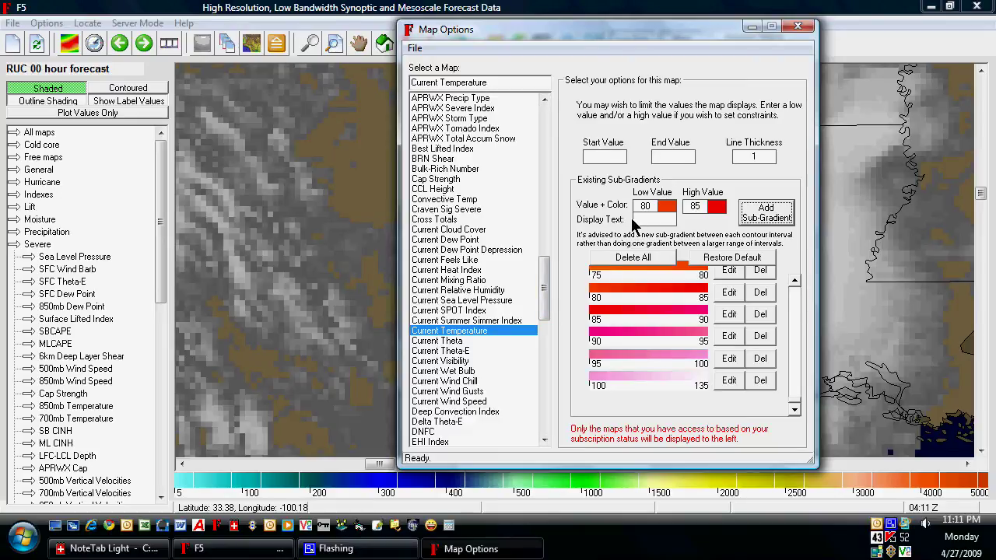
Step: Show the Current Dew Point options, and examine the SFC Dew Point map zoomed in on the southern and eastern United States
left_click(460, 242)
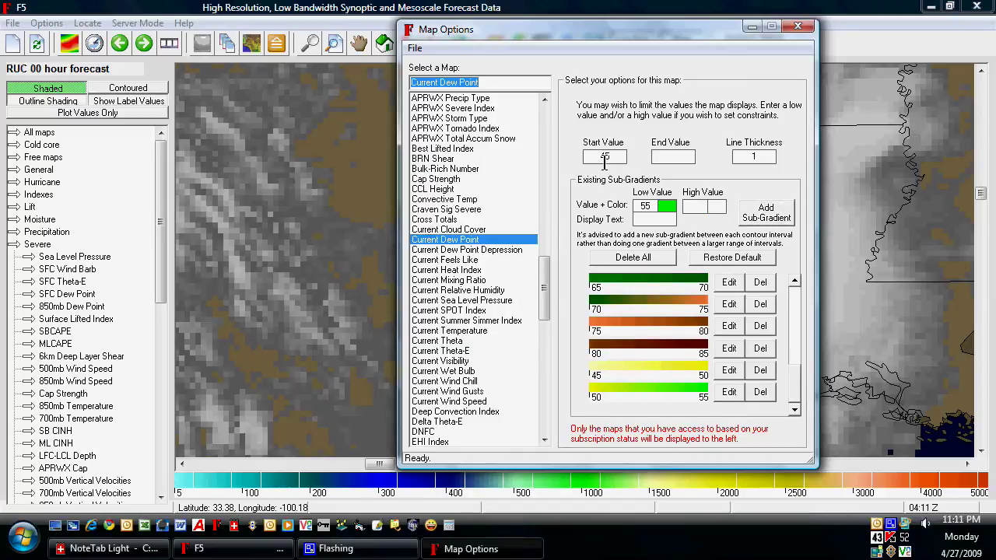
left_click(798, 25)
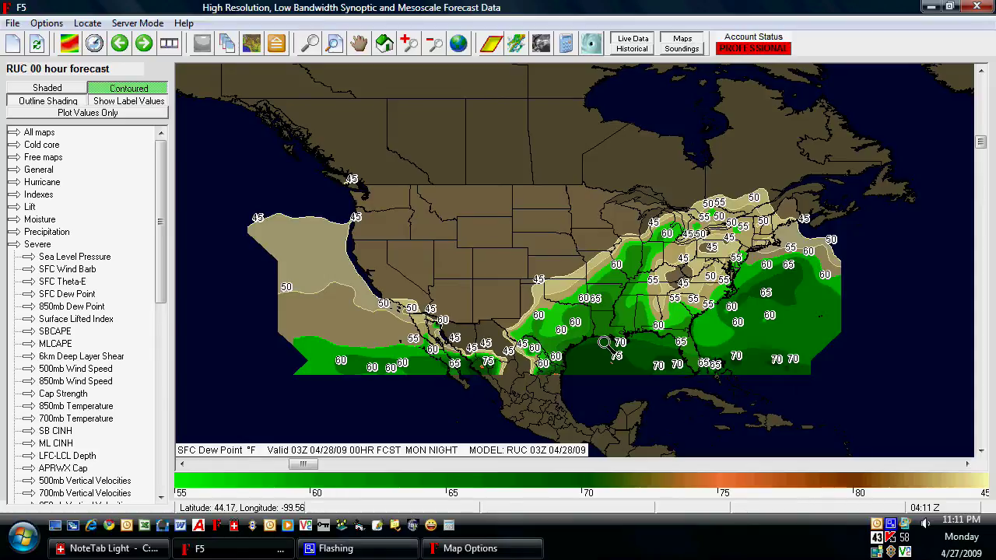
left_click_drag(734, 394, 533, 220)
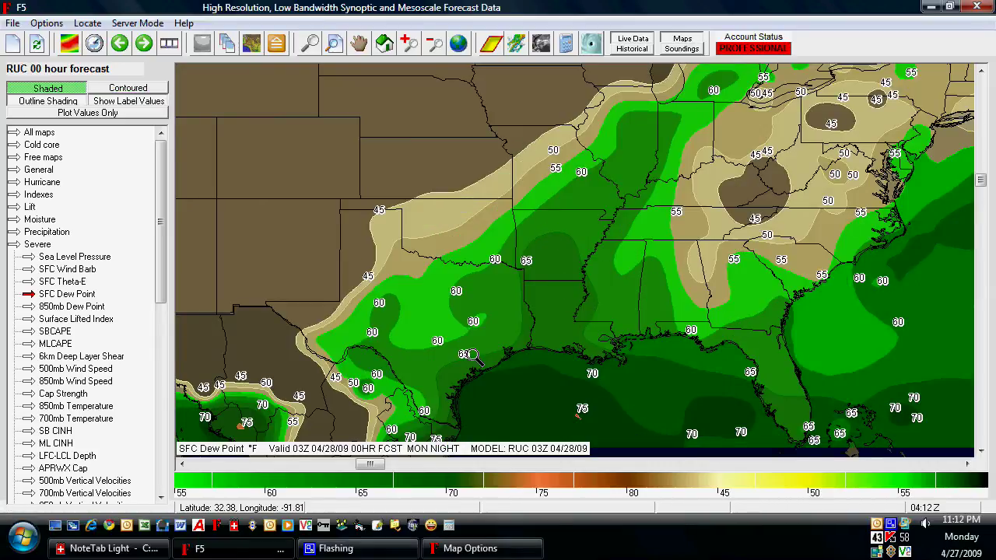
Step: Return to the Current Dew Point options and re-enter 45 as the start value and 1 as the line thickness
left_click(519, 549)
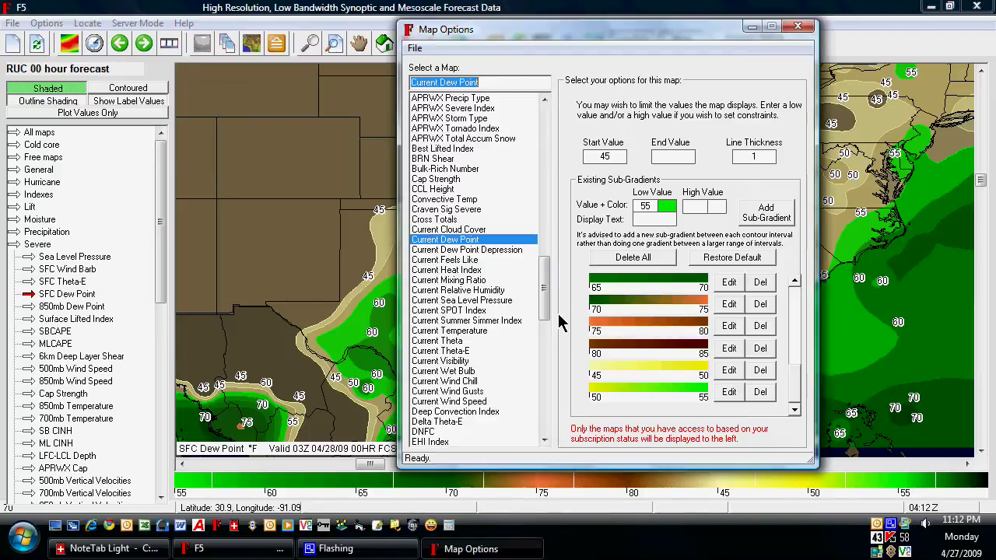
double_click(611, 155)
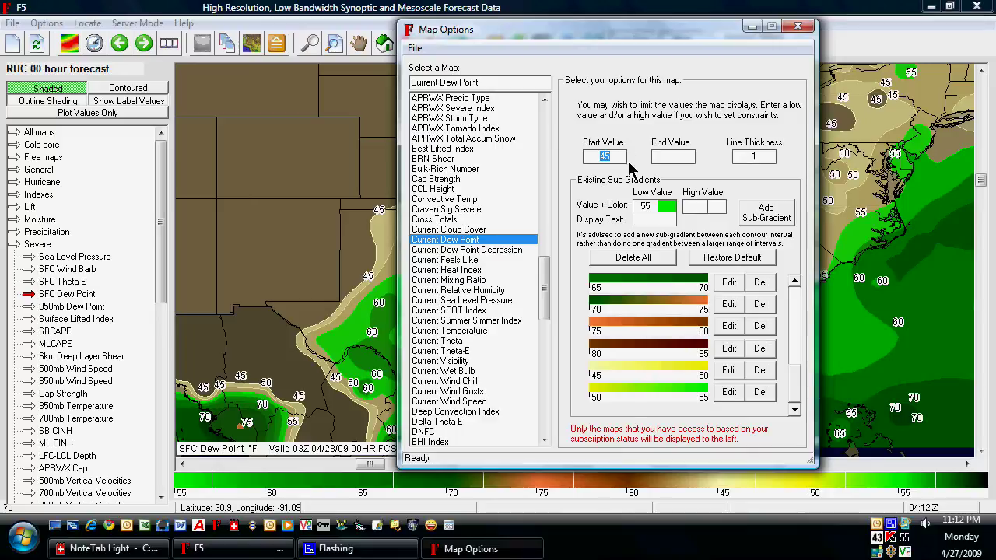
key("BackSpace")
type("45")
left_click(797, 337)
key("BackSpace")
type("1")
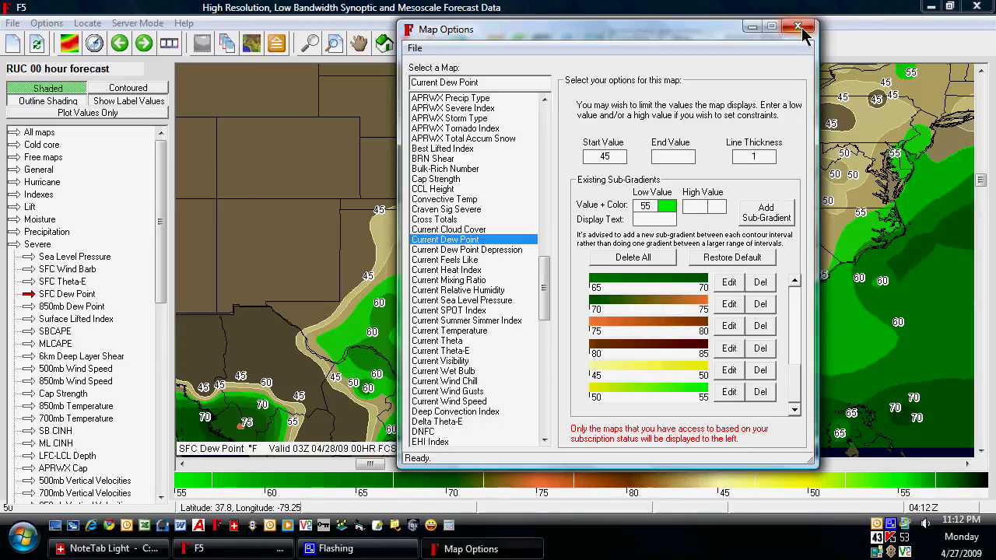